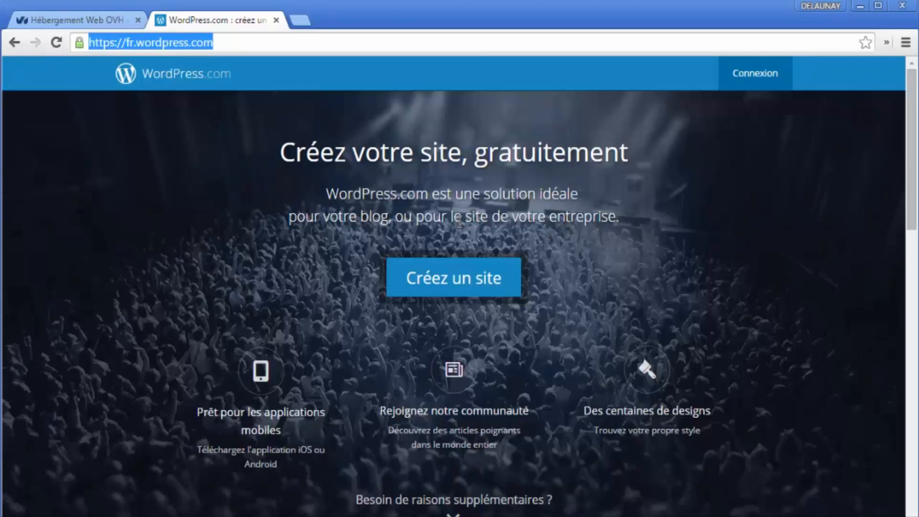
# Step: Start a new free site from the fr.wordpress.com home page with 'Créez un site'
pyautogui.click(441, 291)
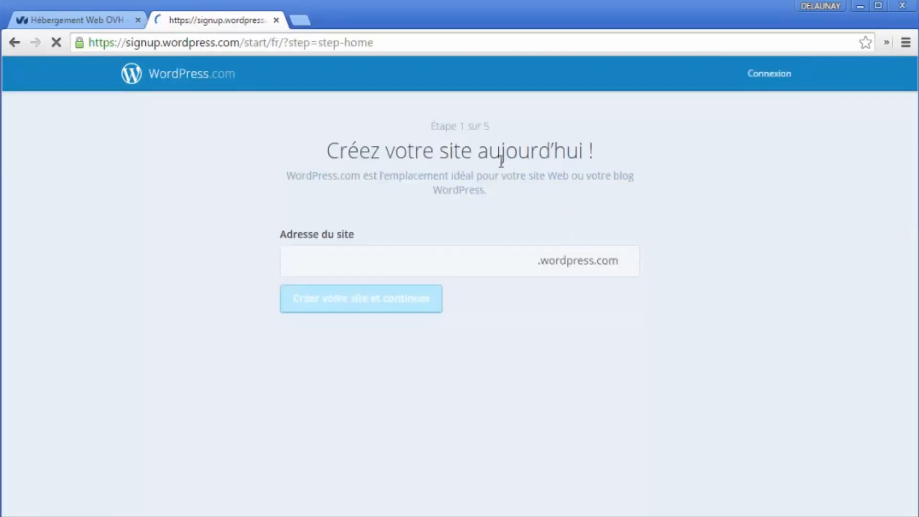
# Step: Type the site address officetourismealphorm, trying and removing hyphens between the words
pyautogui.click(327, 270)
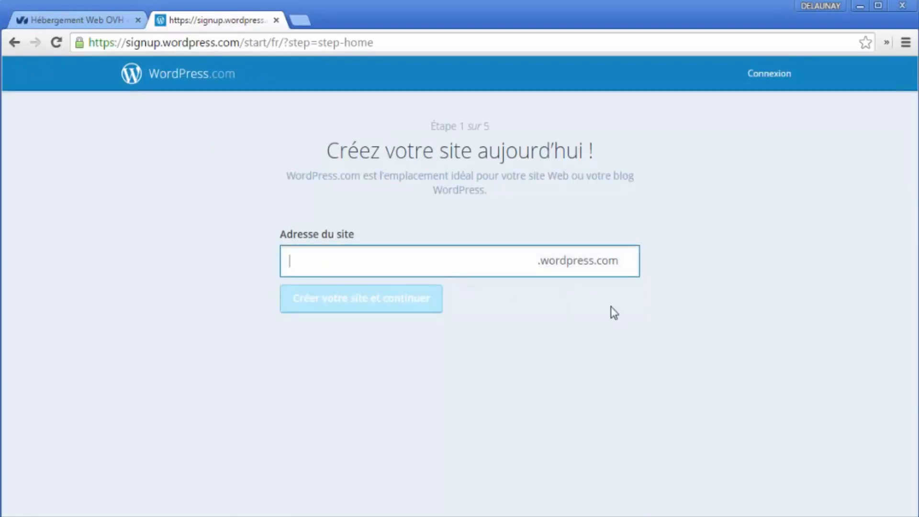
pyautogui.write('officetouris')
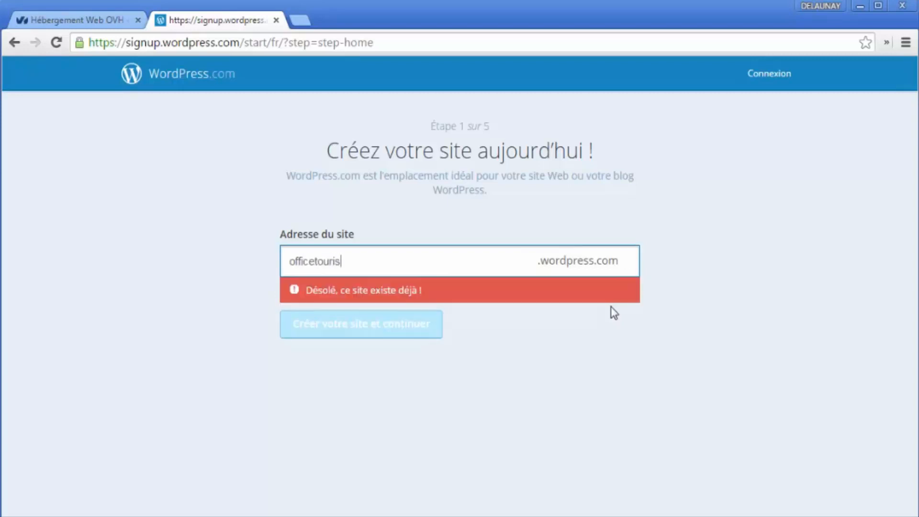
pyautogui.write('me-')
pyautogui.press('BackSpace')
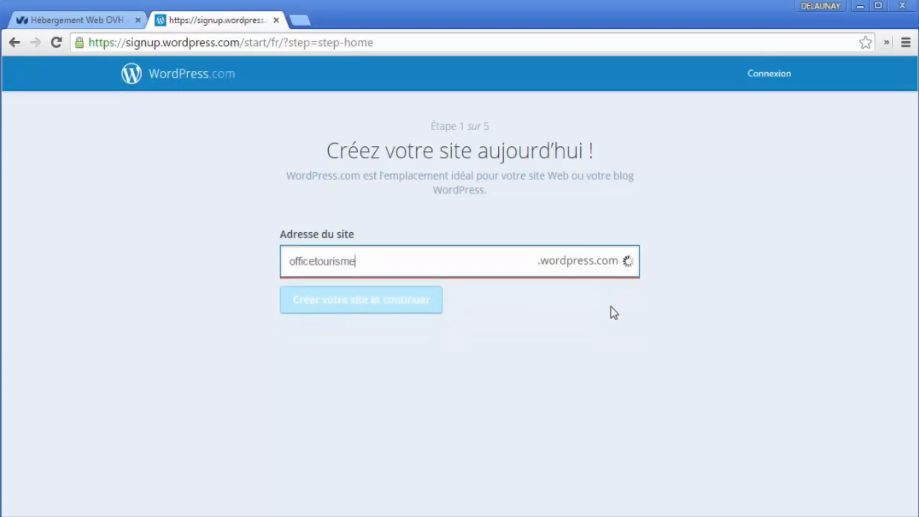
pyautogui.write('alphorm')
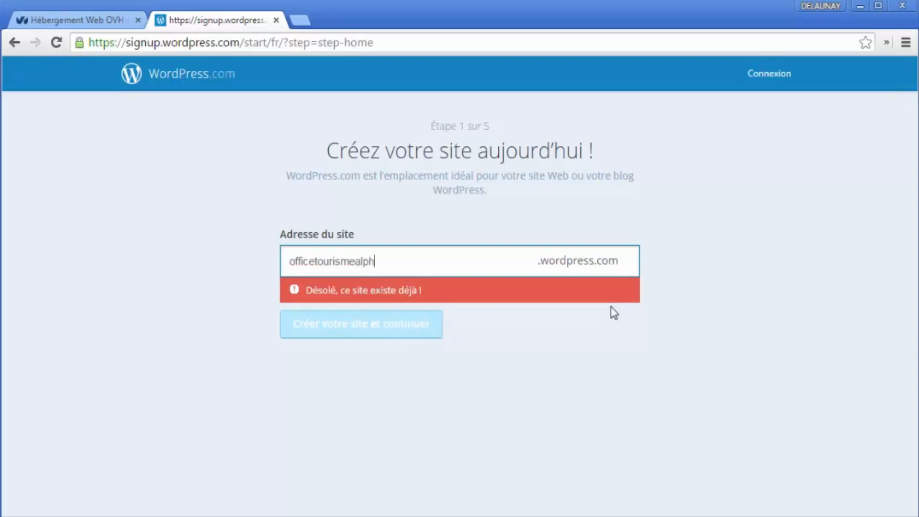
pyautogui.press('Left')
pyautogui.press('Left')
pyautogui.press('Left')
pyautogui.press('Left')
pyautogui.press('Left')
pyautogui.press('Left')
pyautogui.press('Left')
pyautogui.write('-')
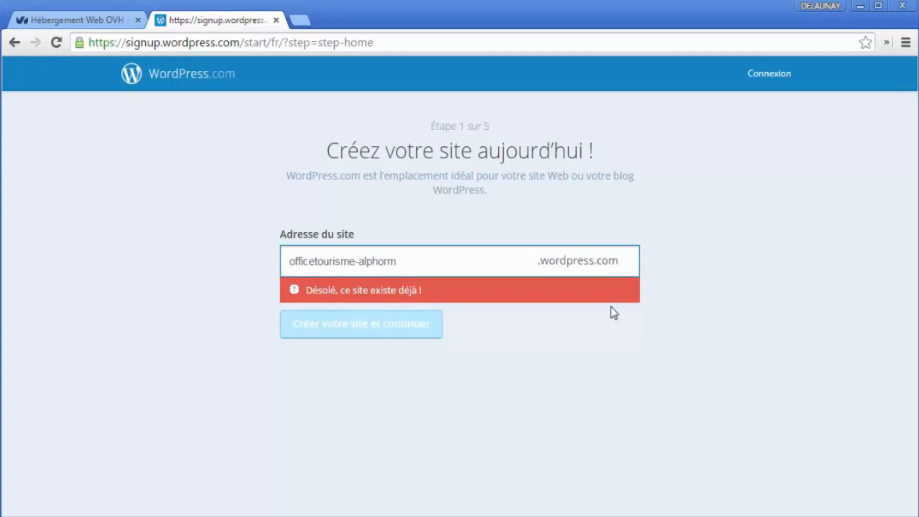
pyautogui.press('Right')
pyautogui.press('Right')
pyautogui.press('Return')
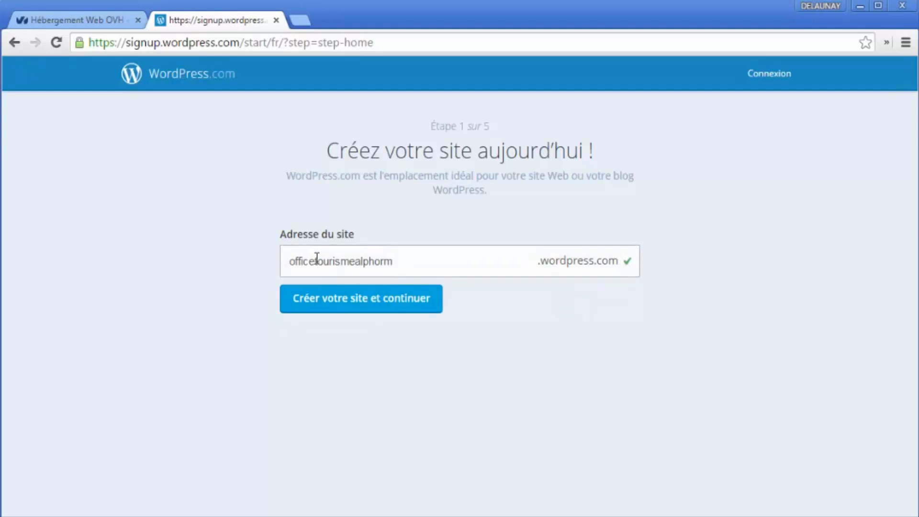
# Step: Try hyphens after 'office' and 'tourisme' again, then remove them to keep officetourismealphorm
pyautogui.moveTo(289, 261); pyautogui.dragTo(417, 258)
pyautogui.click(360, 267)
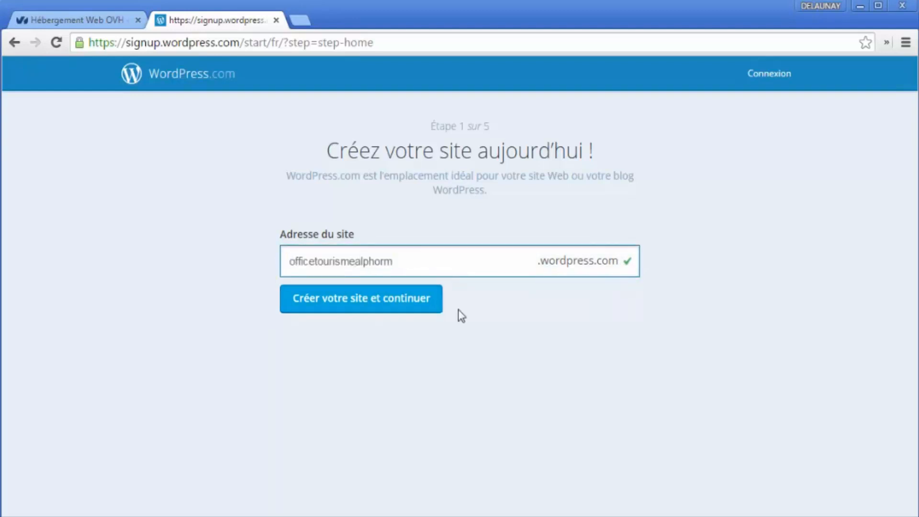
pyautogui.write('-')
pyautogui.press('BackSpace')
pyautogui.click(318, 261)
pyautogui.write('-')
pyautogui.click(317, 260)
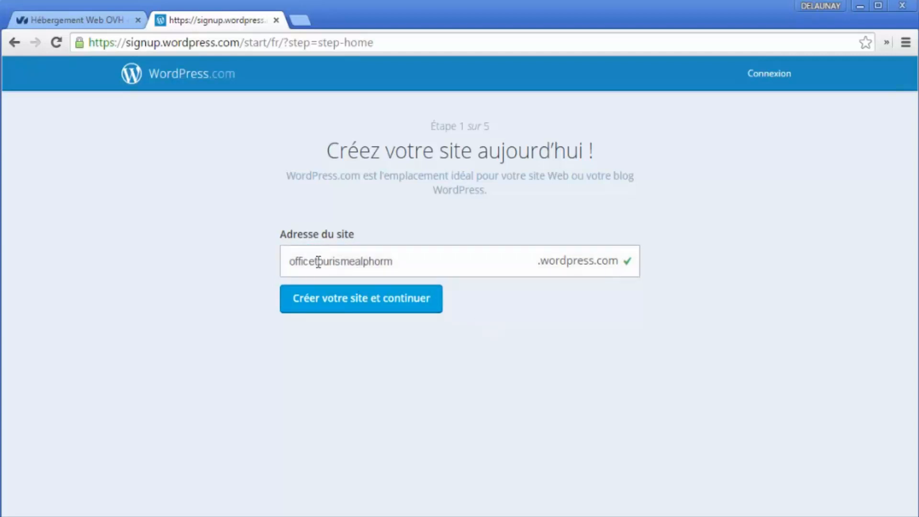
pyautogui.press('BackSpace')
# Step: Review officetourismealphorm.wordpress.com and submit it with 'Créer votre site et continuer'
pyautogui.moveTo(392, 262); pyautogui.dragTo(290, 262)
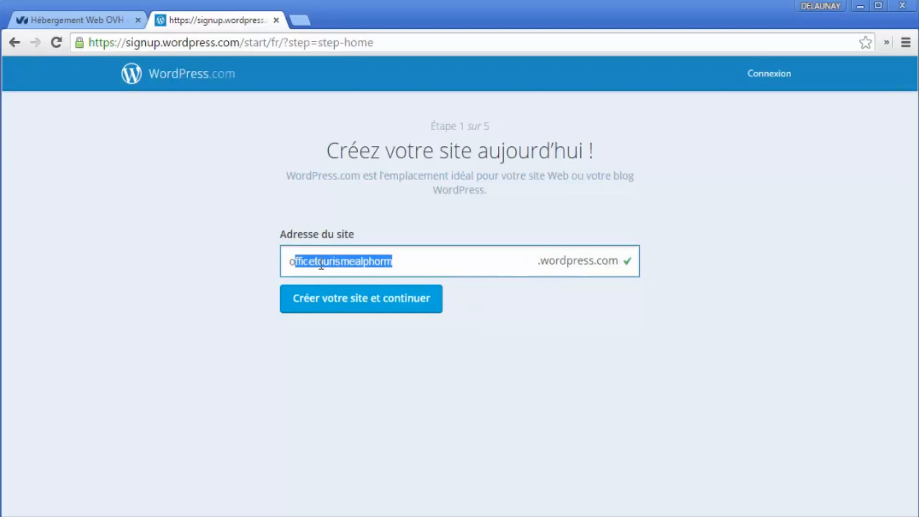
pyautogui.doubleClick(293, 261)
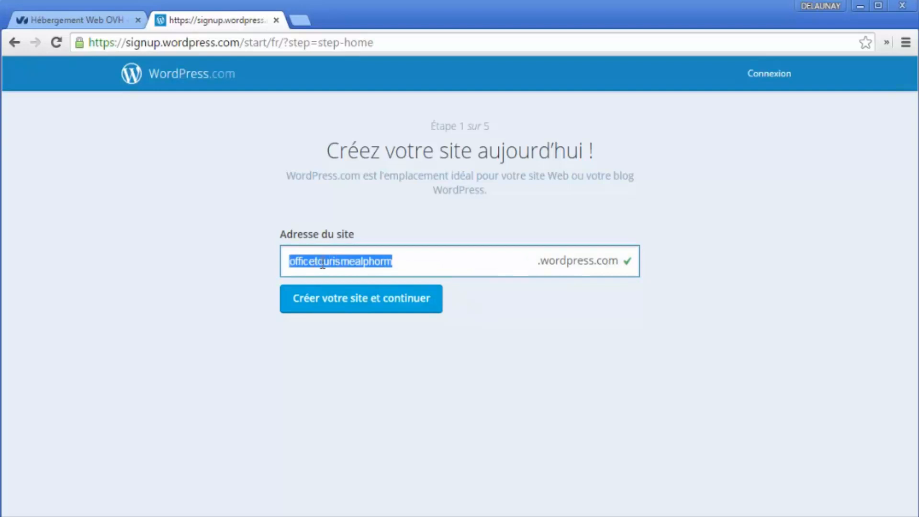
pyautogui.click(539, 263)
pyautogui.moveTo(540, 263); pyautogui.dragTo(618, 263)
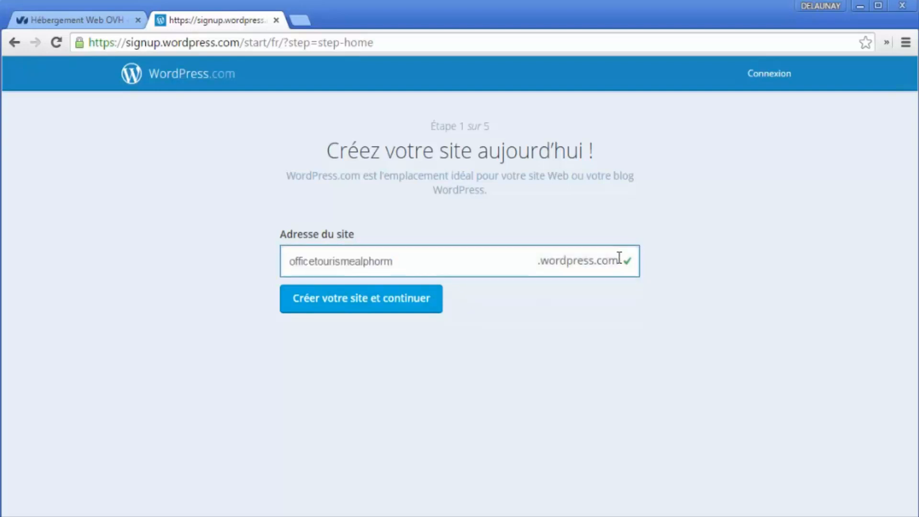
pyautogui.doubleClick(620, 258)
pyautogui.moveTo(406, 261); pyautogui.dragTo(329, 239)
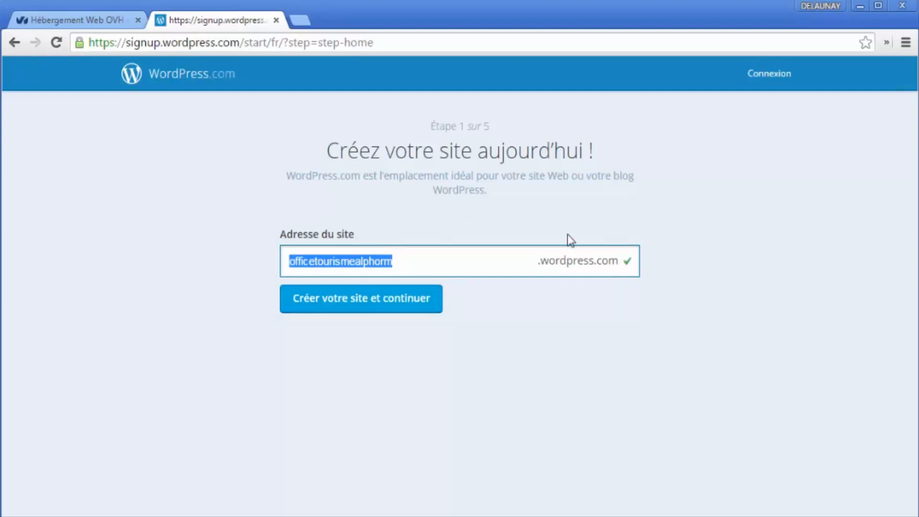
pyautogui.click(403, 304)
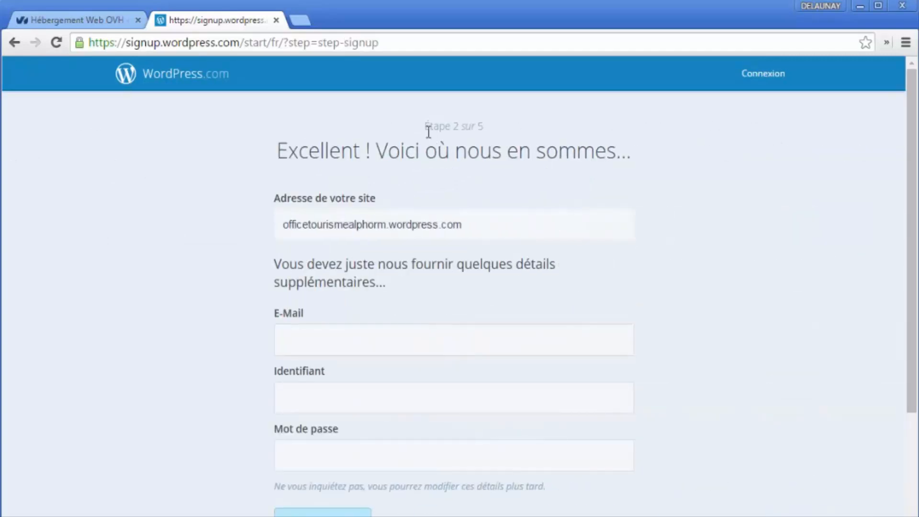
# Step: Enter the contact e-mail address in the signup form's E-mail field
pyautogui.moveTo(425, 127); pyautogui.dragTo(494, 126)
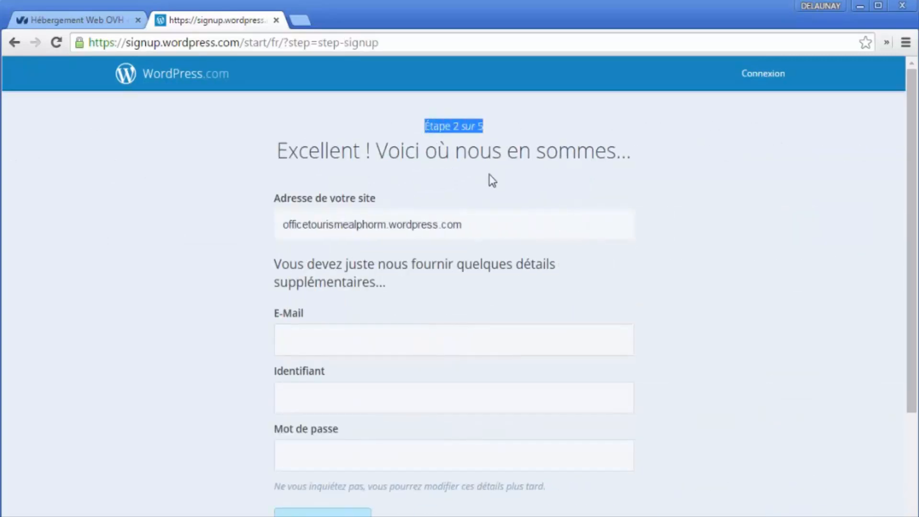
pyautogui.moveTo(284, 226); pyautogui.dragTo(461, 229)
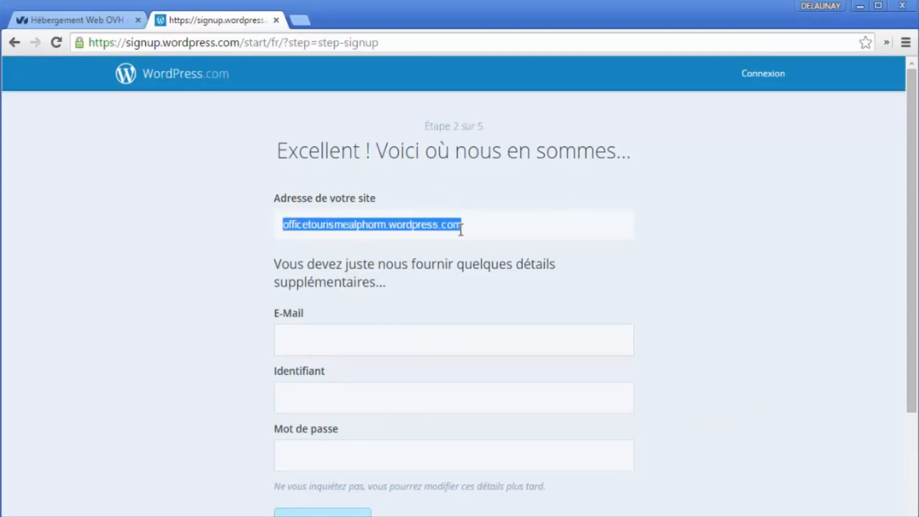
pyautogui.click(380, 338)
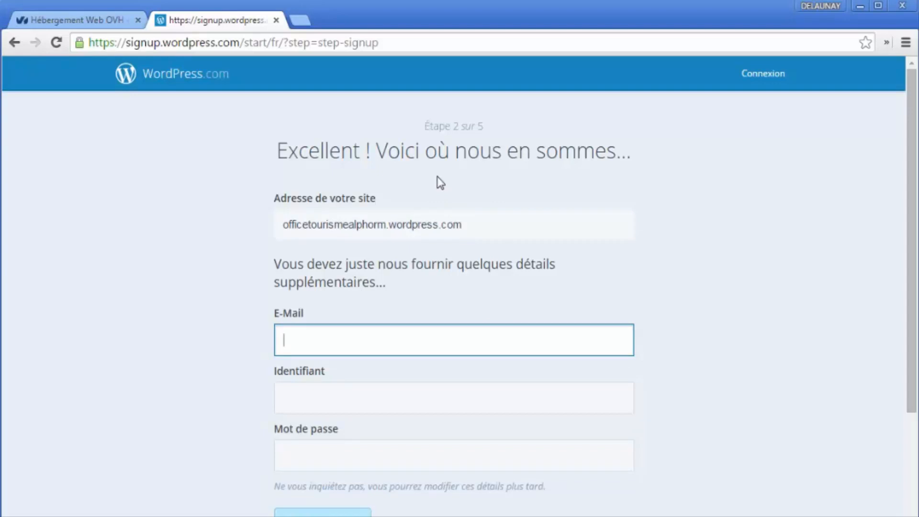
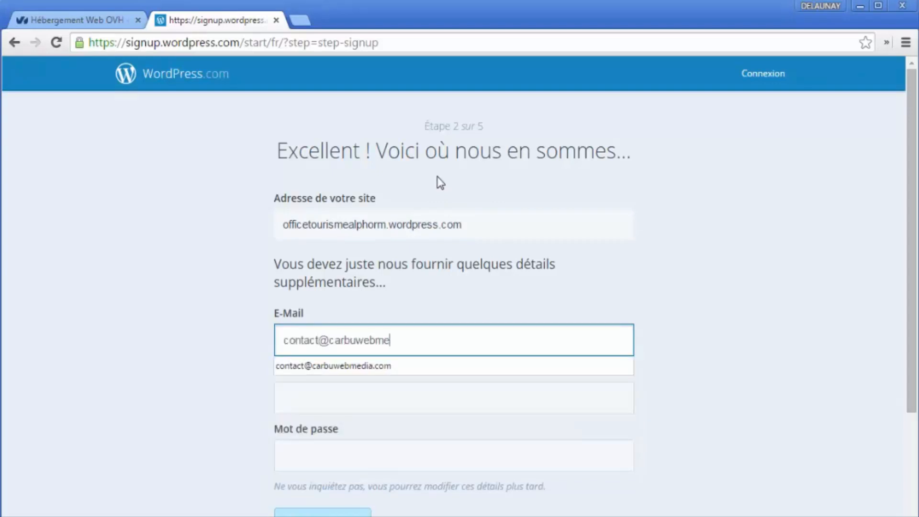
pyautogui.press('Tab')
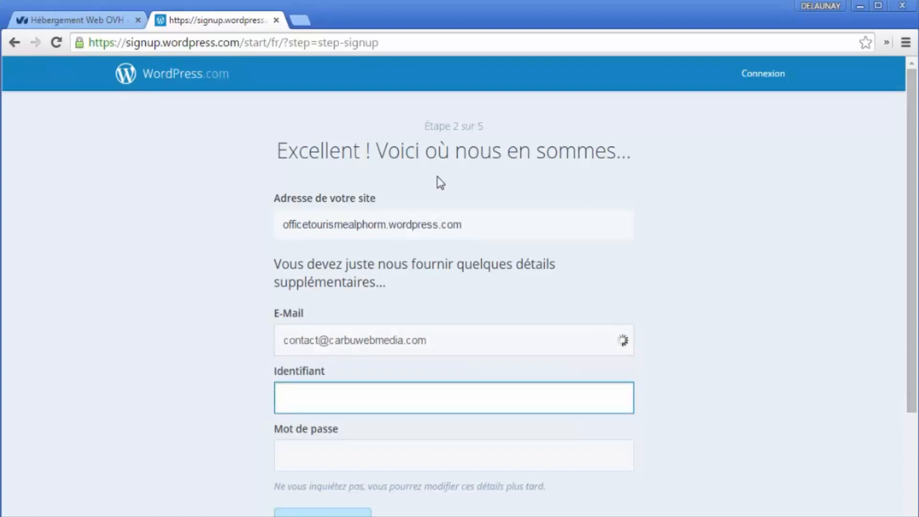
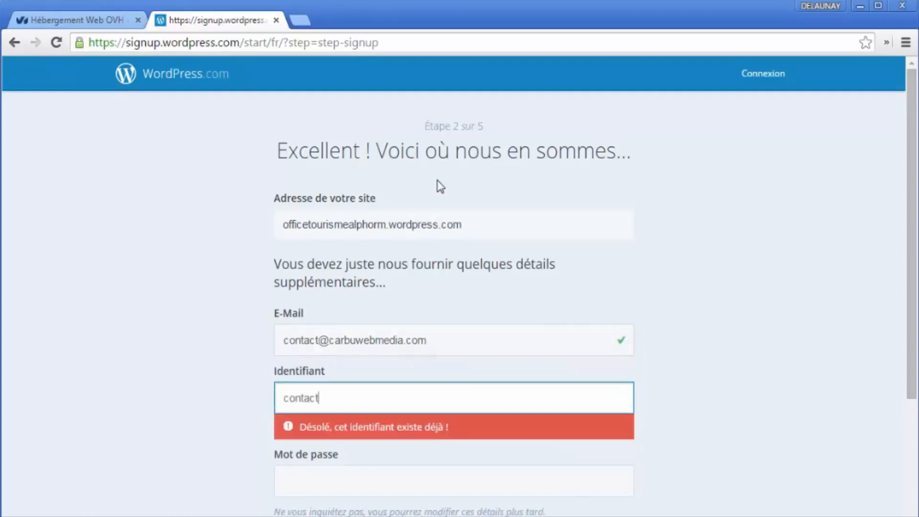
# Step: Set the username to officetourismealphorm and type an account password
pyautogui.scroll(-2, 419, 328)
pyautogui.doubleClick(371, 323)
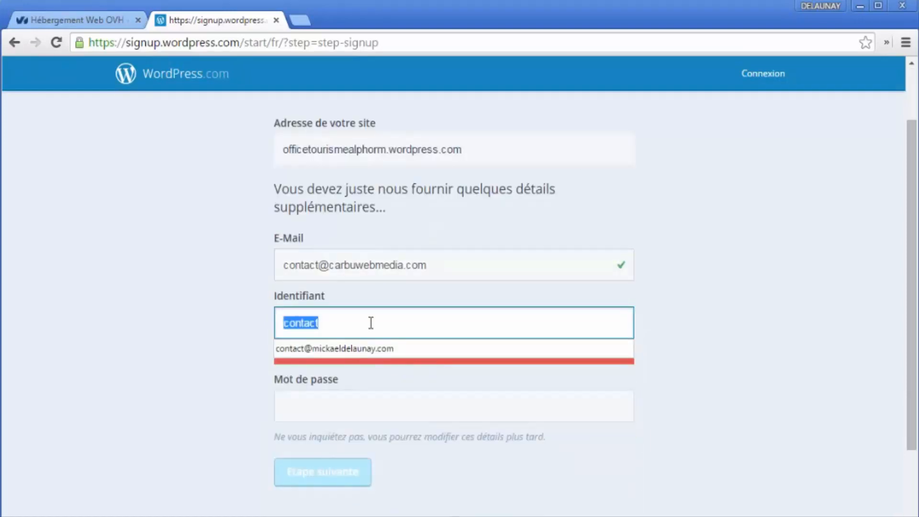
pyautogui.write('offic')
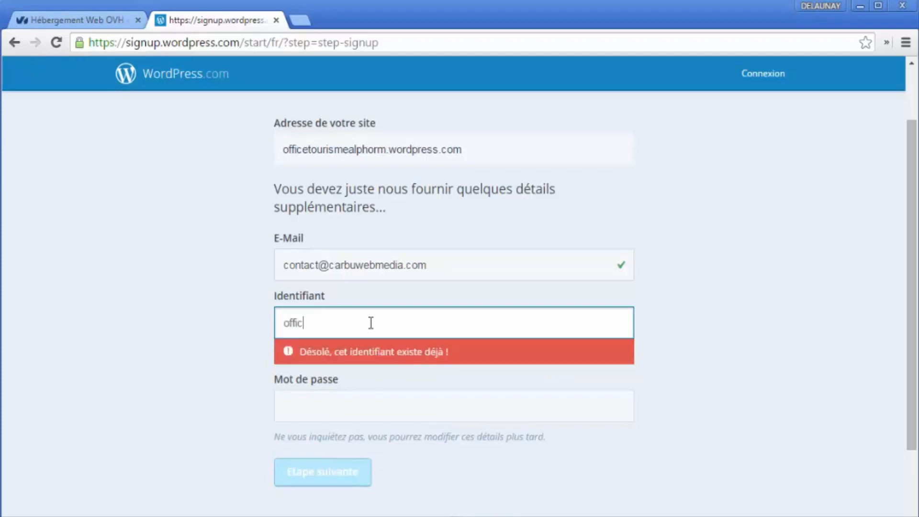
pyautogui.write('etourismealphorm')
pyautogui.press('Tab')
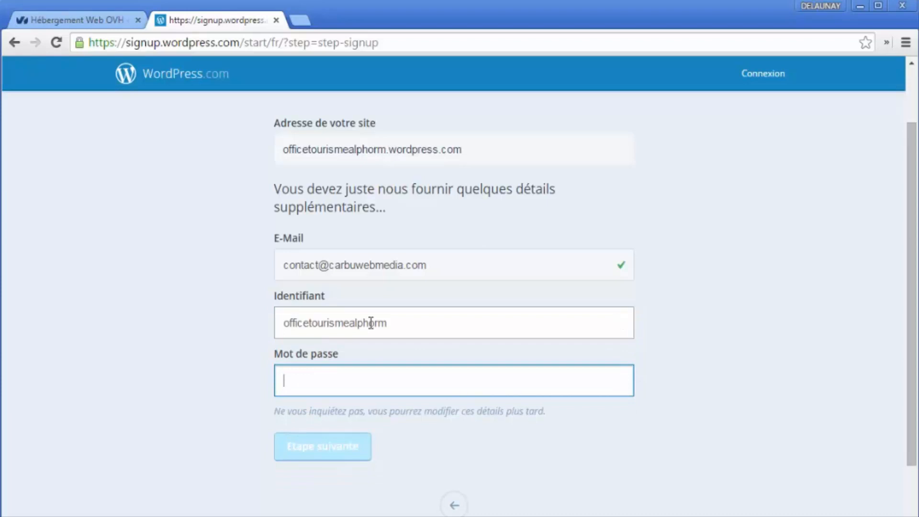
pyautogui.write('••••••••')
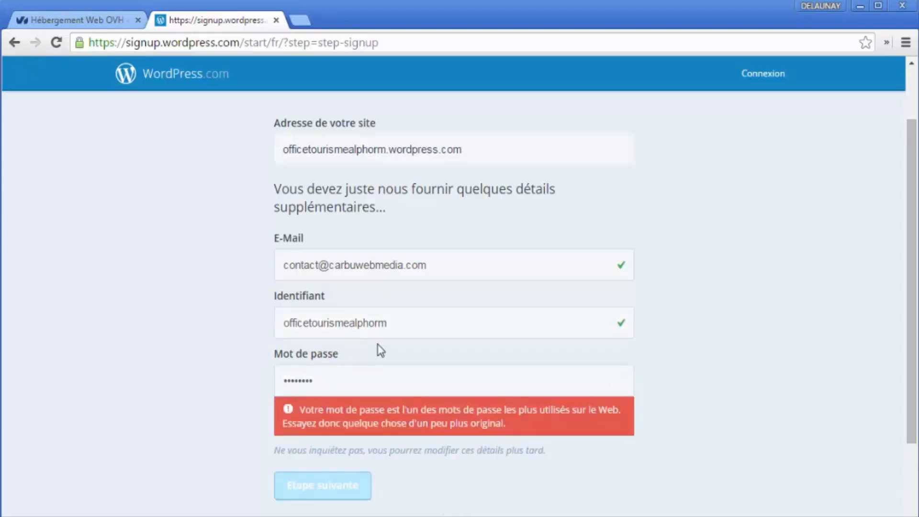
# Step: Replace the rejected password with a new, longer password
pyautogui.click(352, 379)
pyautogui.moveTo(351, 379); pyautogui.dragTo(209, 374)
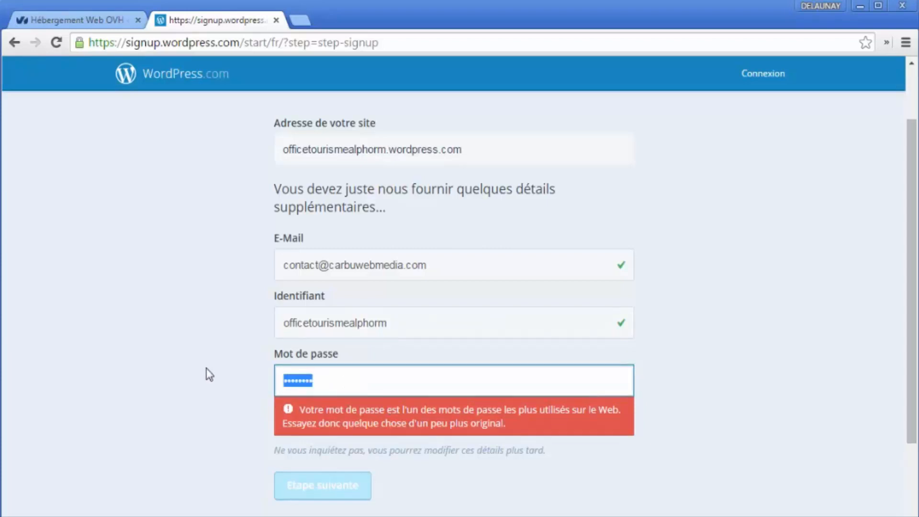
pyautogui.press('BackSpace')
pyautogui.write('••••••••••')
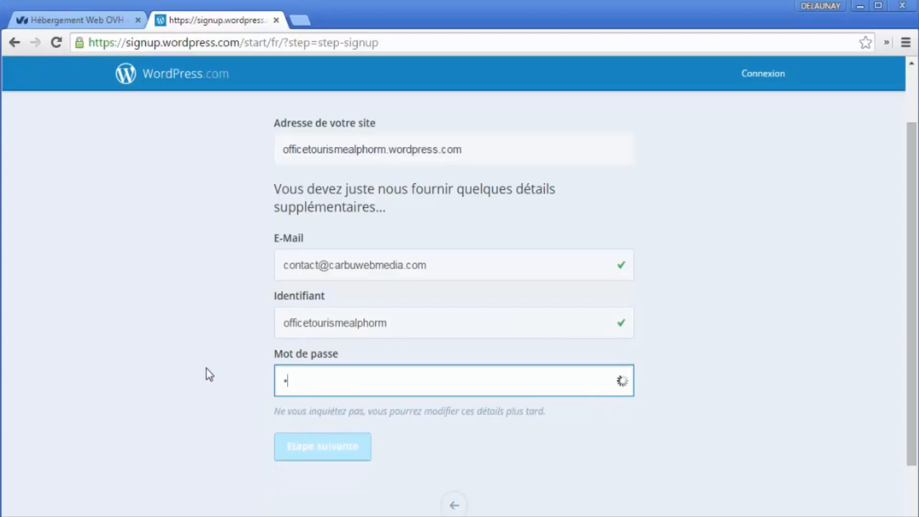
pyautogui.click(206, 368)
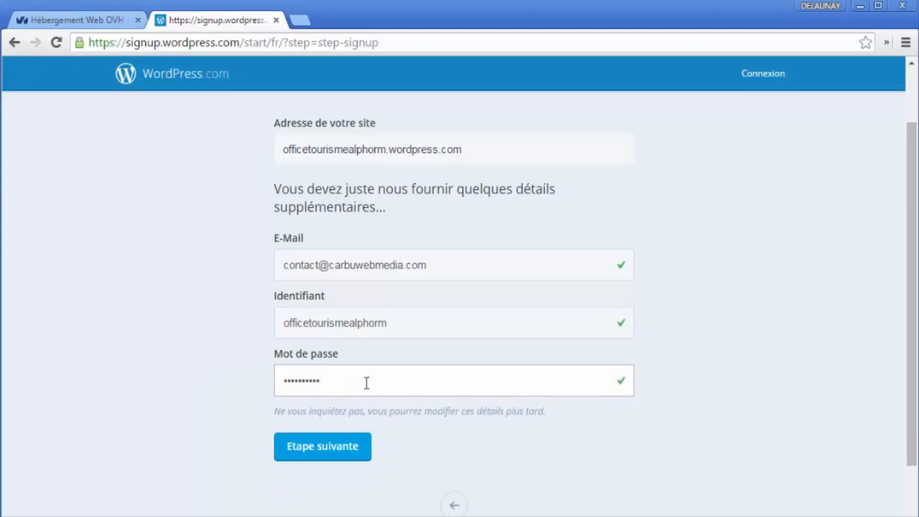
pyautogui.doubleClick(328, 381)
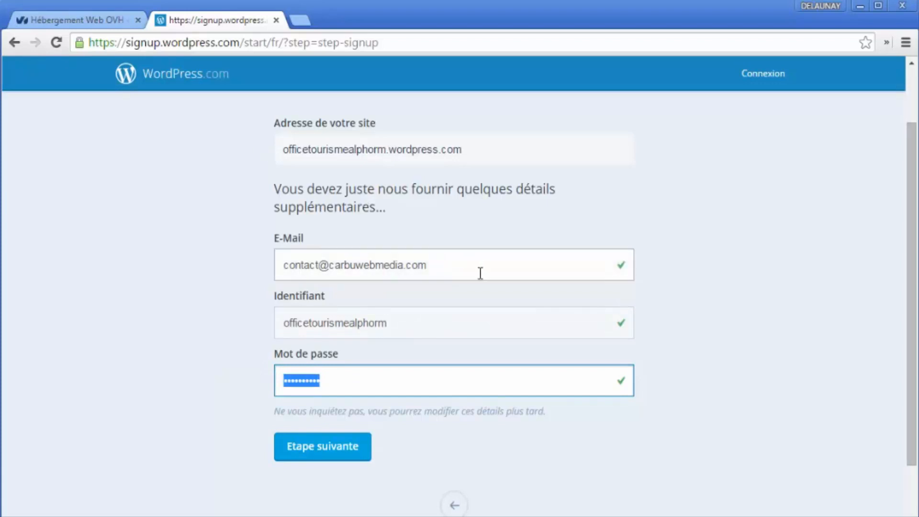
# Step: Replace the account e-mail with a different address and submit the account details
pyautogui.moveTo(480, 273); pyautogui.dragTo(281, 215)
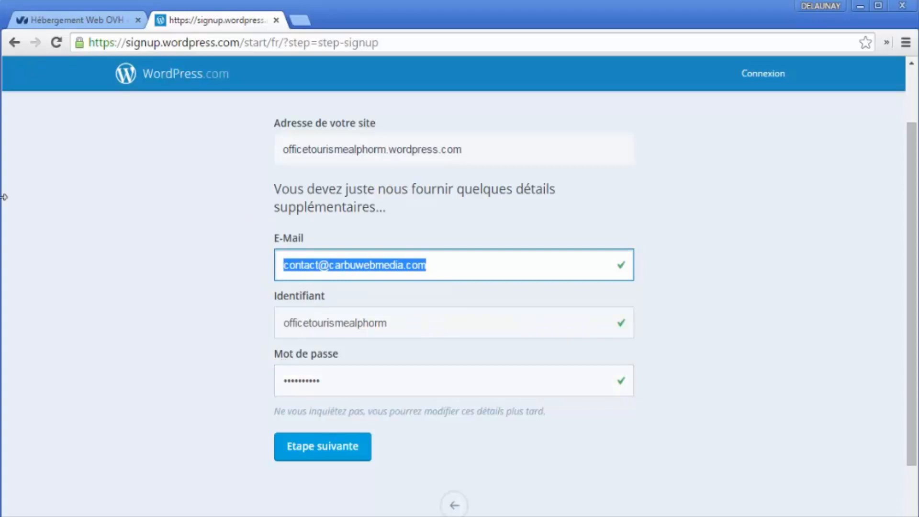
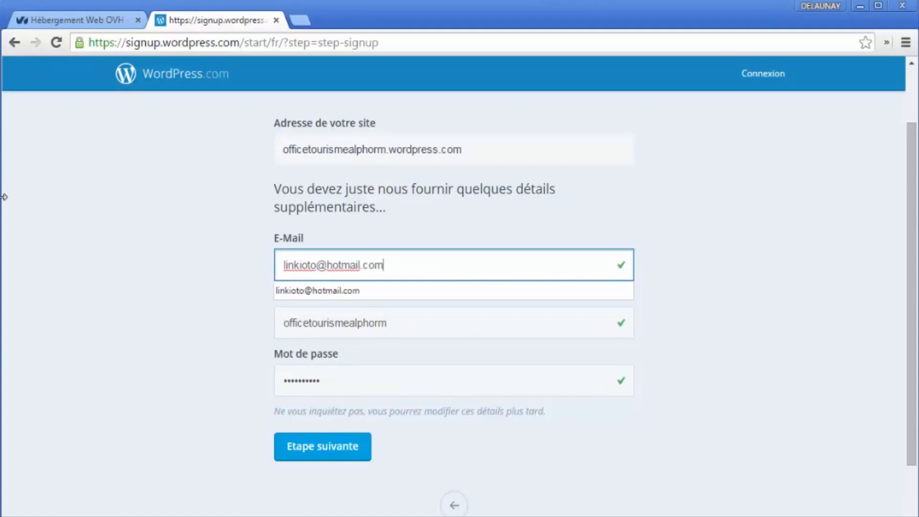
pyautogui.click(335, 323)
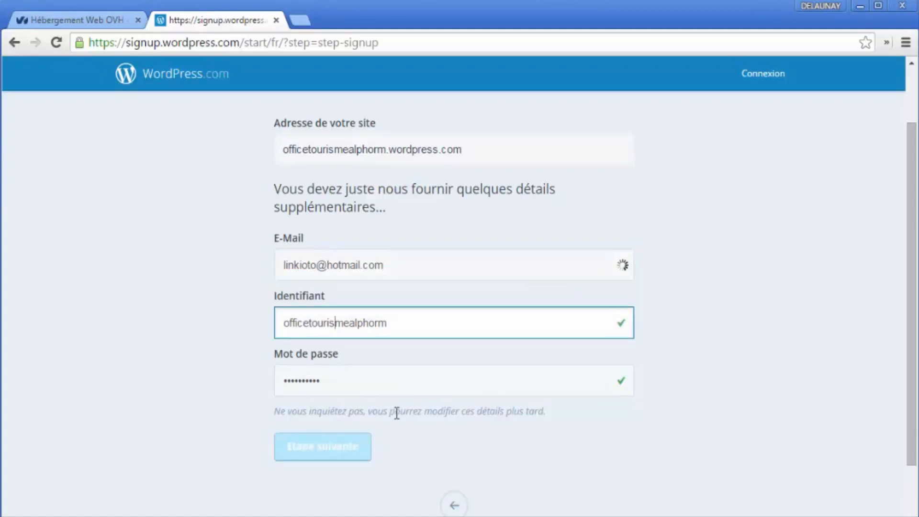
pyautogui.click(409, 403)
pyautogui.scroll(1, 366, 445)
pyautogui.press('Return')
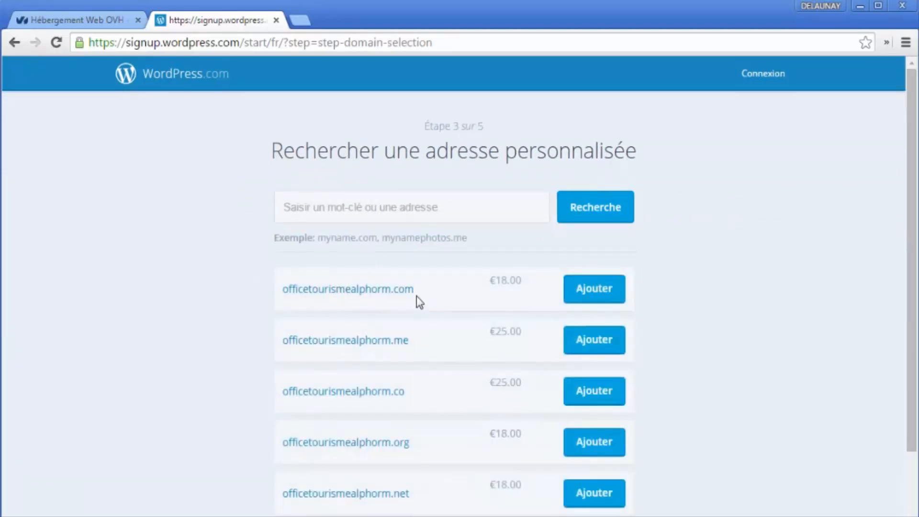
# Step: Skip the paid officetourismealphorm.com domain suggestion with 'Non merci'
pyautogui.moveTo(417, 296); pyautogui.dragTo(283, 290)
pyautogui.scroll(-2, 523, 371)
pyautogui.scroll(2, 530, 445)
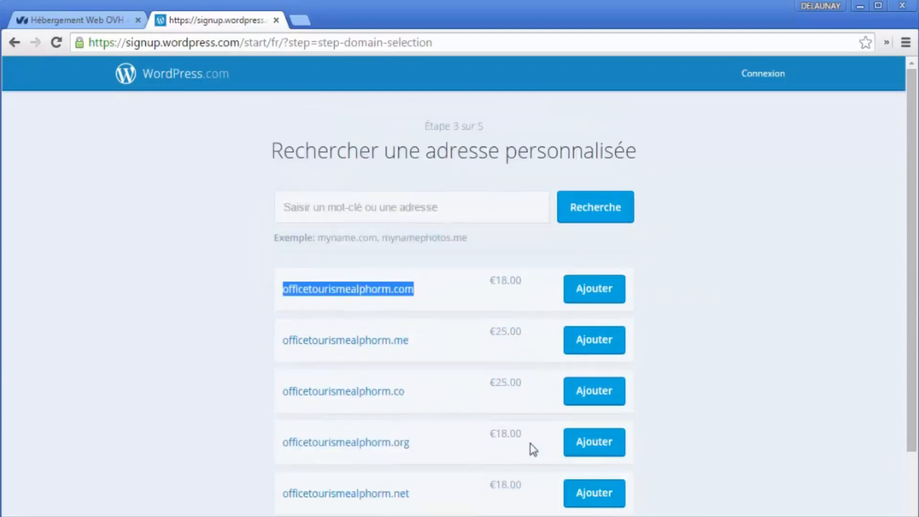
pyautogui.scroll(-2, 538, 234)
pyautogui.click(581, 453)
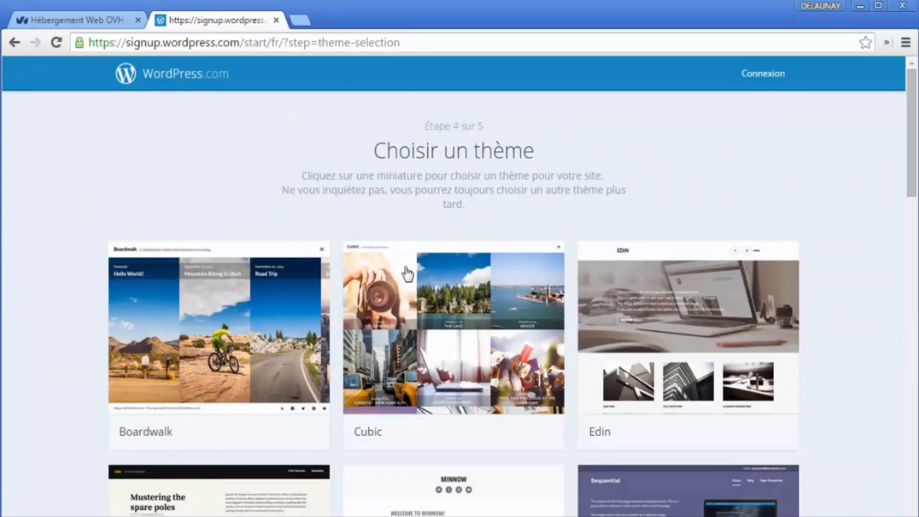
# Step: Browse the theme gallery and choose the Kelly theme
pyautogui.scroll(-5, 474, 357)
pyautogui.scroll(3, 484, 388)
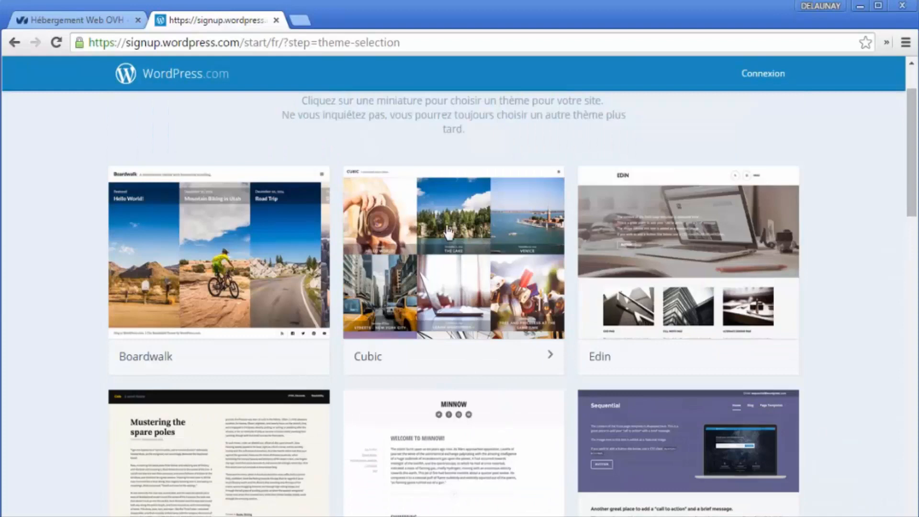
pyautogui.scroll(-14, 433, 276)
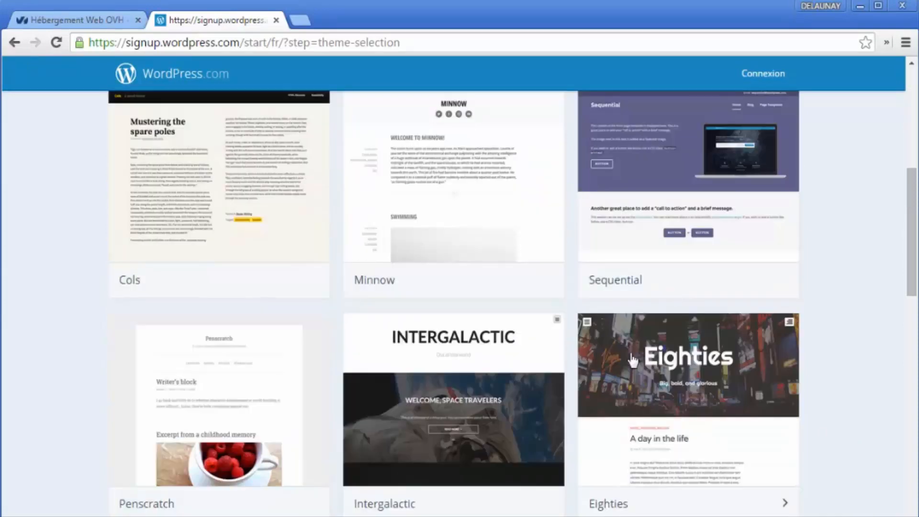
pyautogui.scroll(-3, 603, 373)
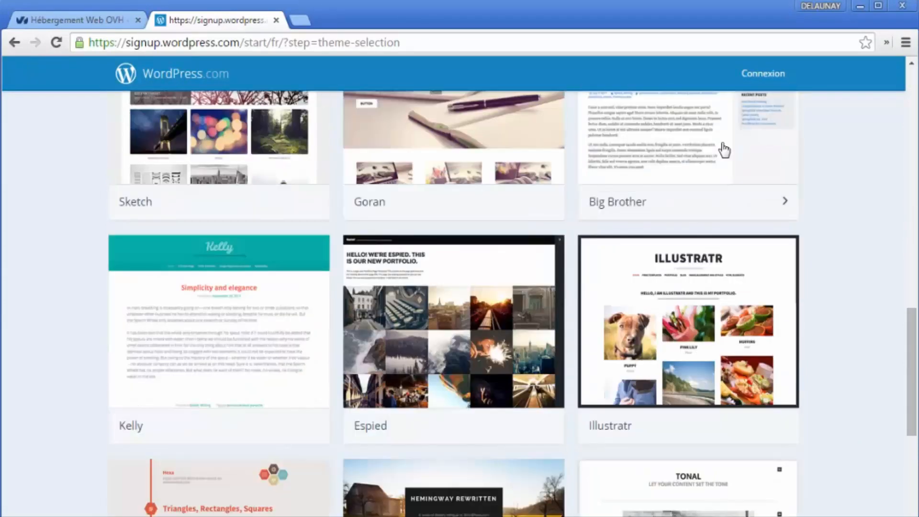
pyautogui.scroll(-3, 510, 393)
pyautogui.scroll(3, 359, 428)
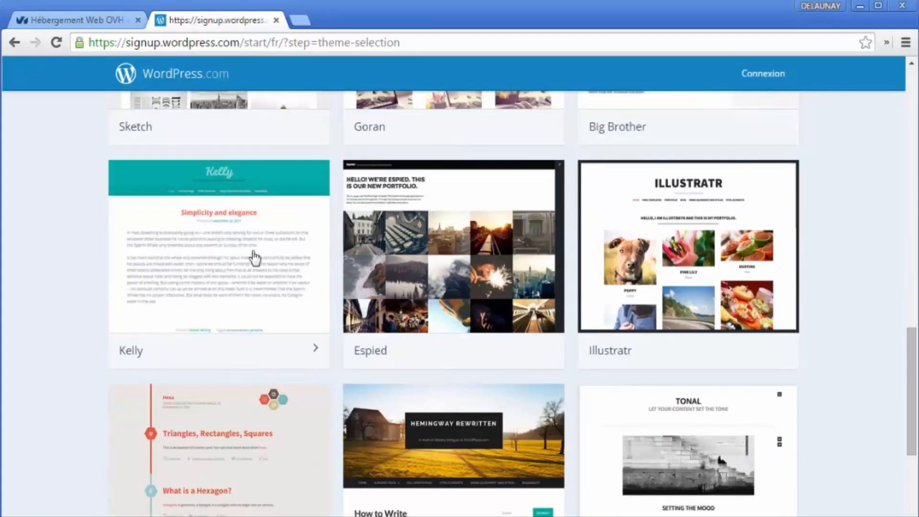
pyautogui.click(255, 257)
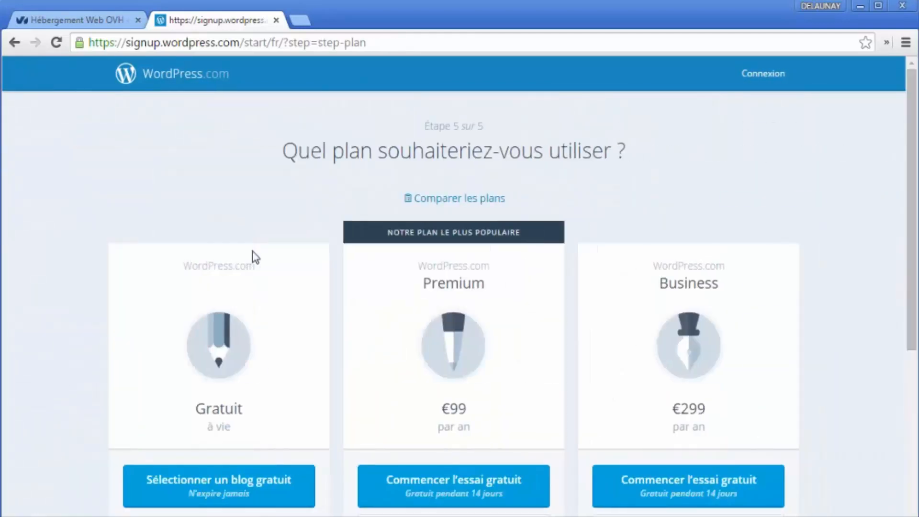
# Step: Choose the Gratuit plan via 'Sélectionner un blog gratuit'
pyautogui.scroll(-2, 622, 316)
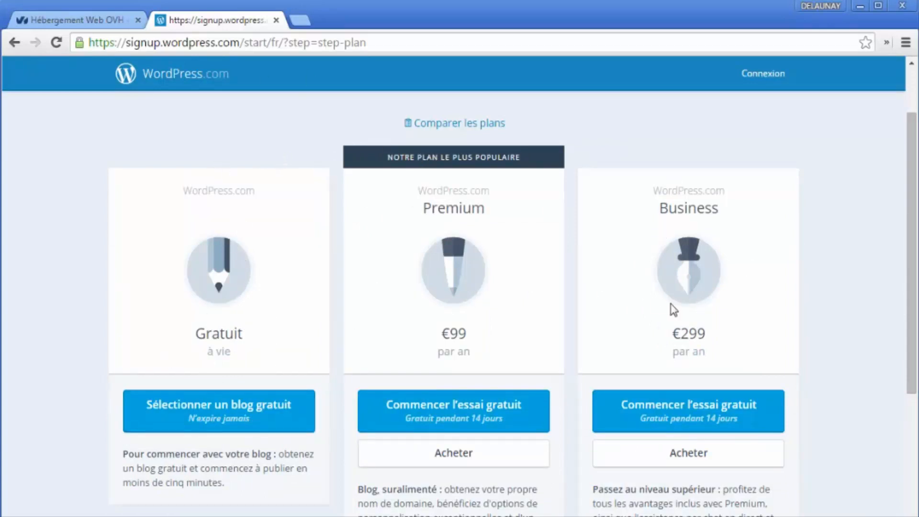
pyautogui.scroll(-2, 455, 365)
pyautogui.scroll(2, 707, 369)
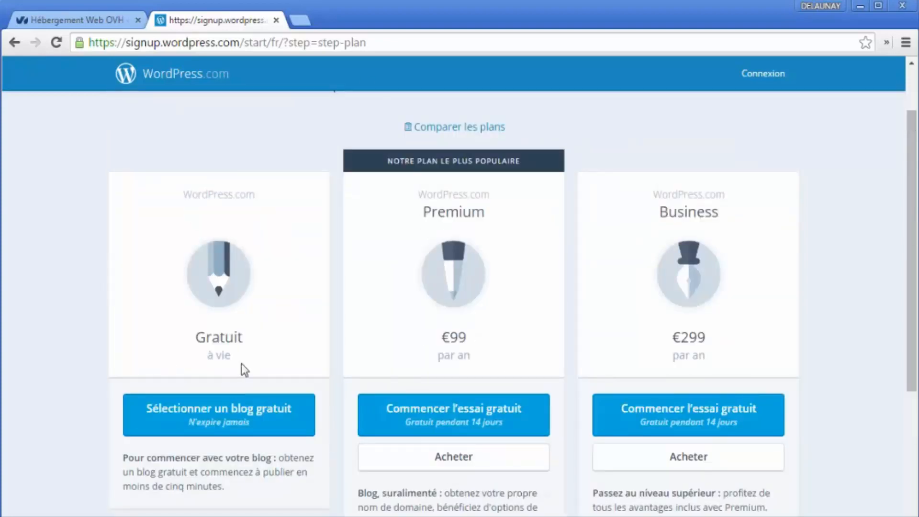
pyautogui.click(234, 406)
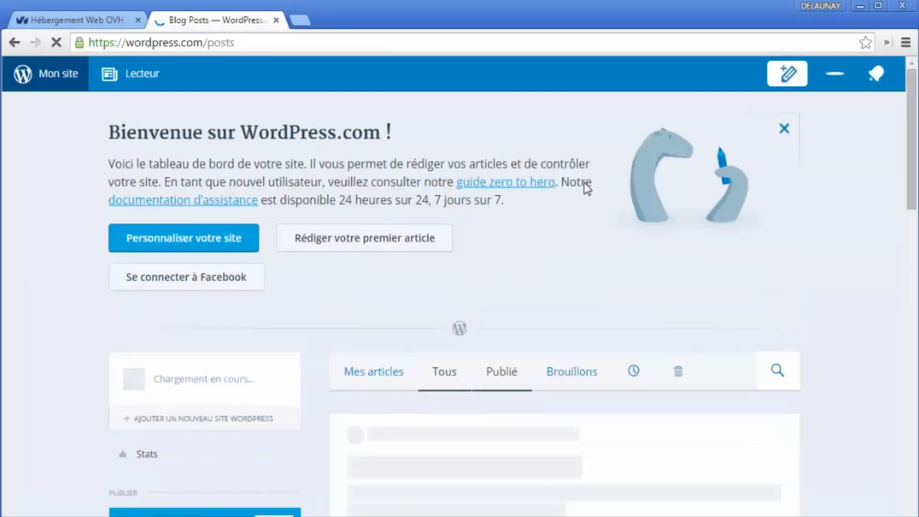
# Step: Decline Chrome's offer to save the password and select the blog's address line
pyautogui.scroll(-5, 401, 425)
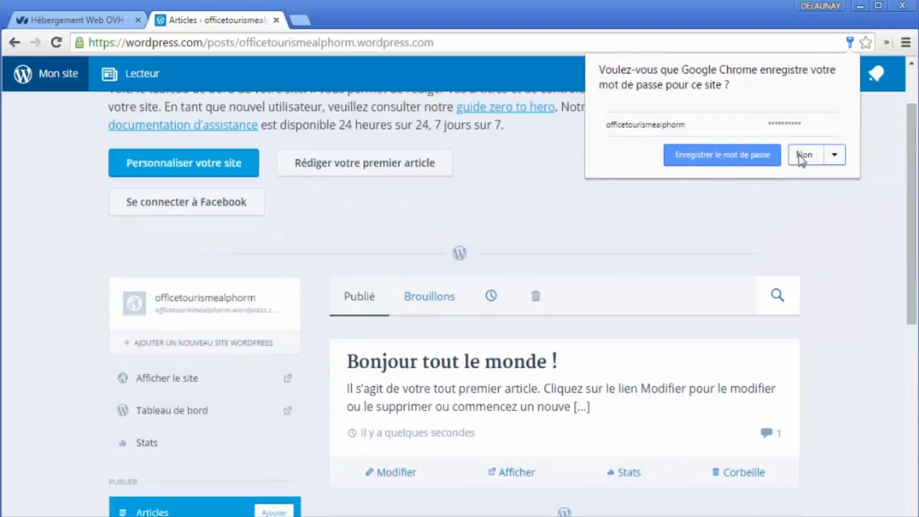
pyautogui.click(803, 155)
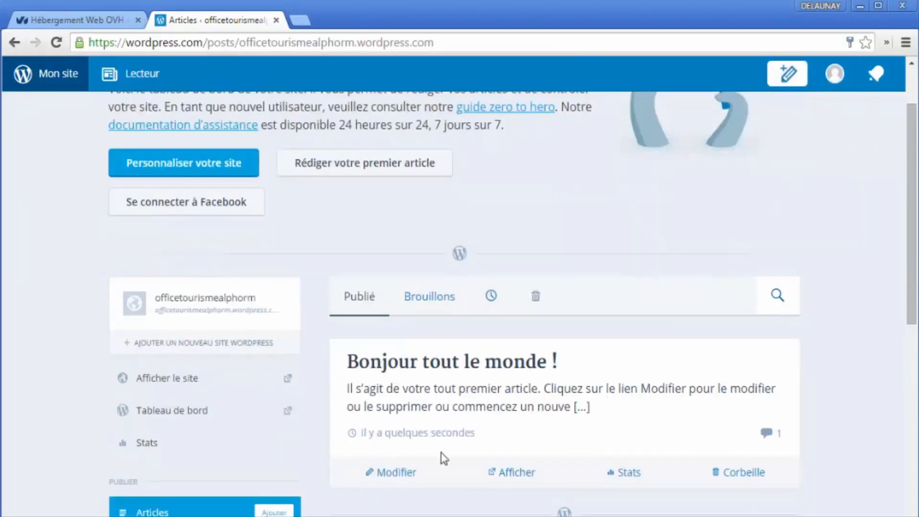
pyautogui.tripleClick(230, 310)
# Step: Open officetourismealphorm.wordpress.com in a new tab using the copied site name
pyautogui.doubleClick(212, 309)
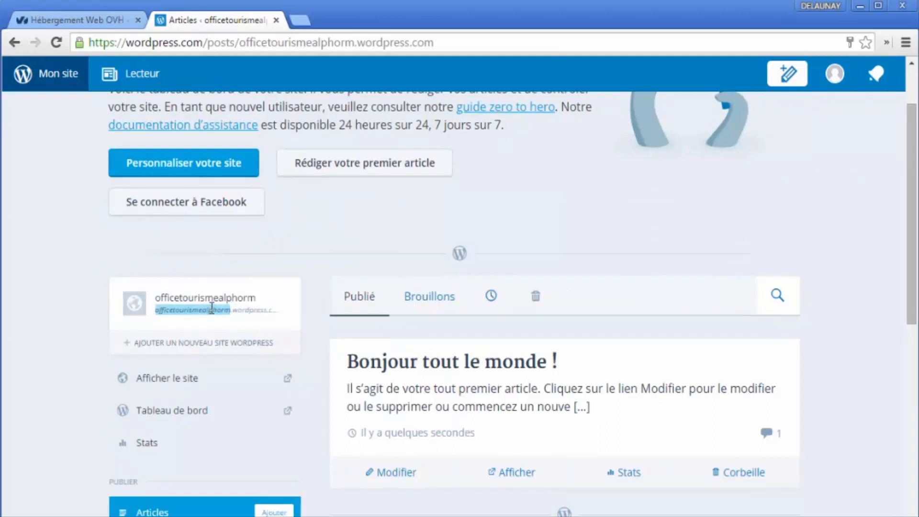
pyautogui.hotkey('ctrl', 'c')
pyautogui.hotkey('ctrl', 't')
pyautogui.hotkey('ctrl', 'v')
pyautogui.write('.a')
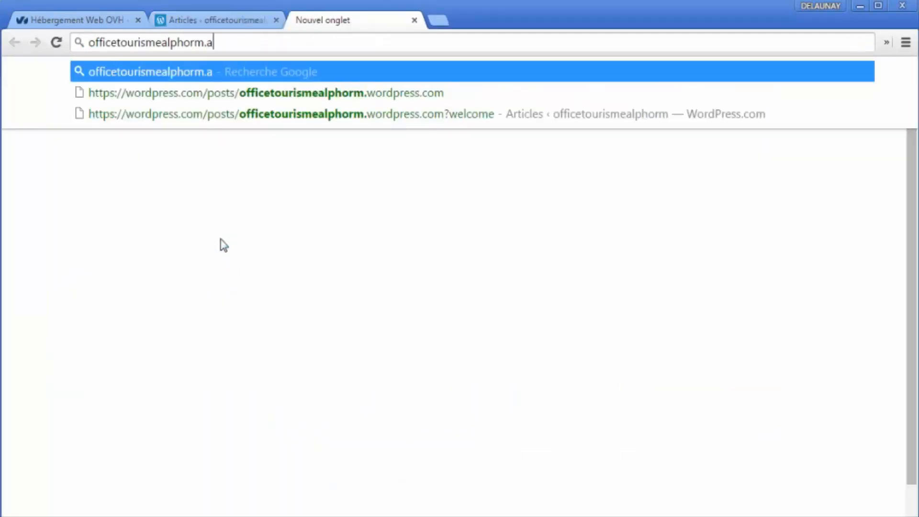
pyautogui.press('BackSpace')
pyautogui.press('BackSpace')
pyautogui.write('wordpres')
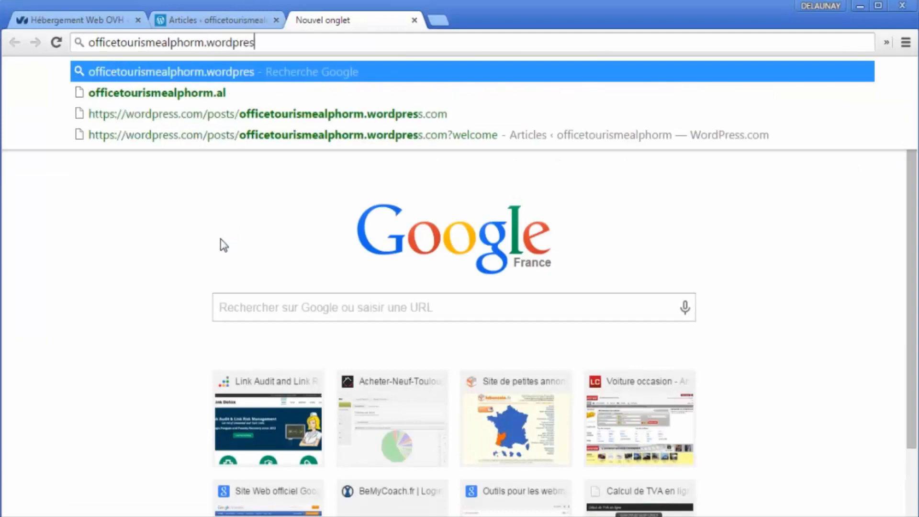
pyautogui.write('s.com')
pyautogui.press('Return')
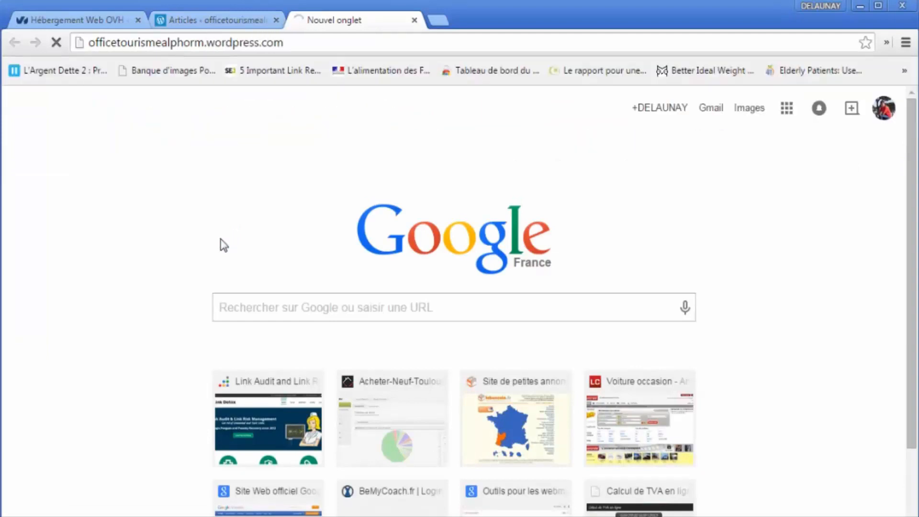
# Step: Scroll through the live blog to view its first post
pyautogui.moveTo(320, 43); pyautogui.dragTo(116, 110)
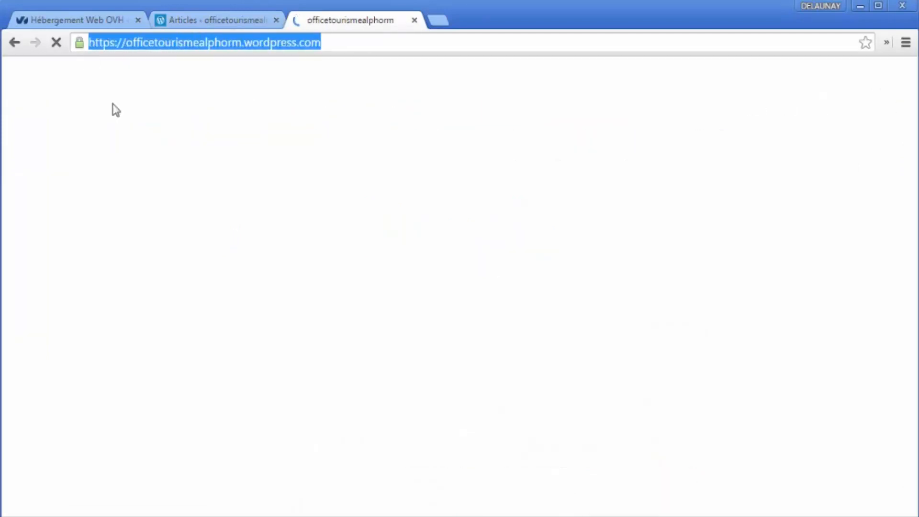
pyautogui.click(186, 42)
pyautogui.scroll(-5, 464, 287)
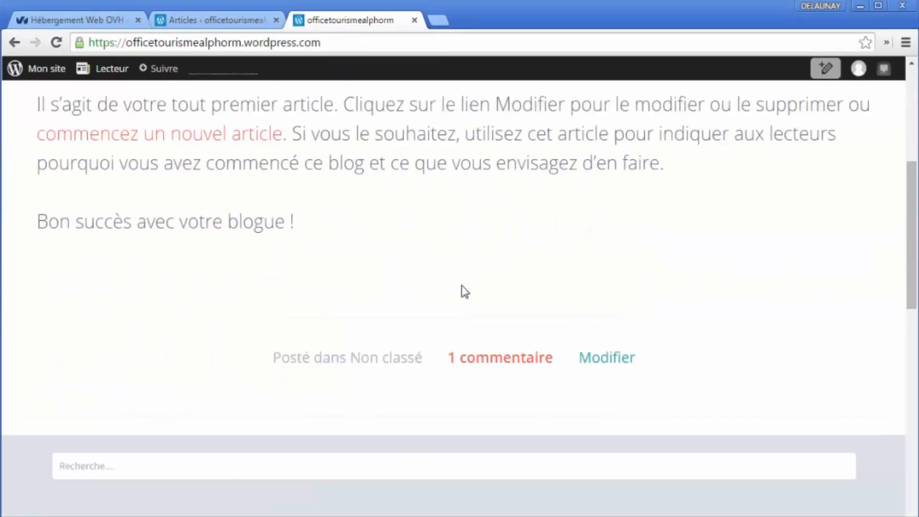
pyautogui.scroll(-9, 462, 288)
pyautogui.scroll(13, 587, 416)
pyautogui.click(362, 291)
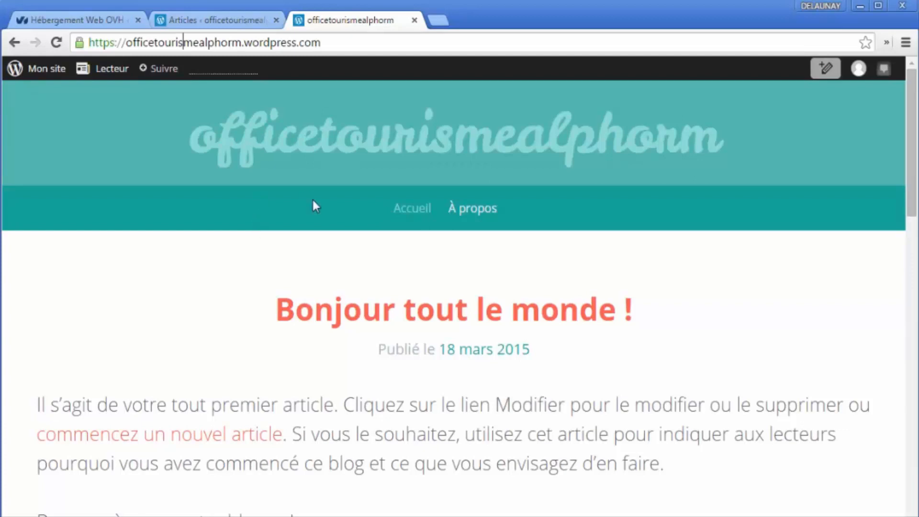
pyautogui.scroll(-6, 414, 263)
pyautogui.scroll(6, 464, 293)
# Step: Open the self-hosted Office de Tourisme site in a new tab
pyautogui.hotkey('ctrl', 't')
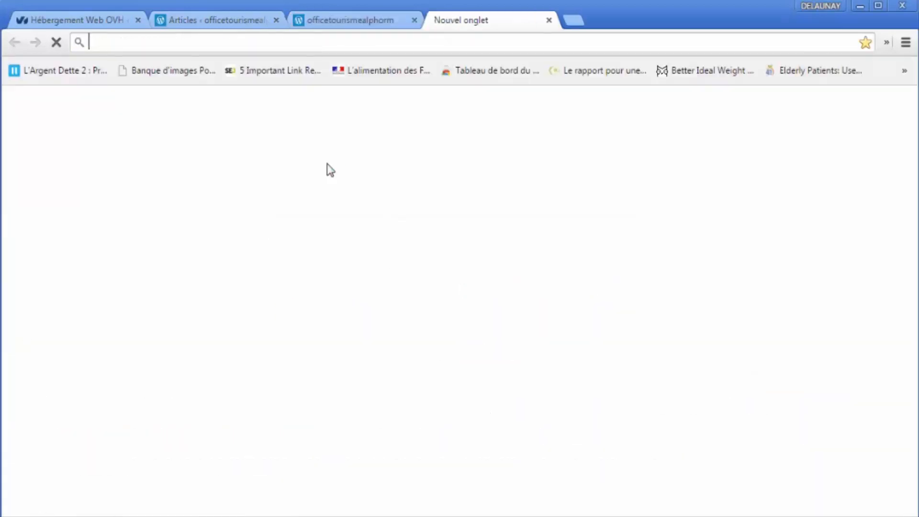
pyautogui.write('mickae')
pyautogui.press('Right')
pyautogui.write('/off')
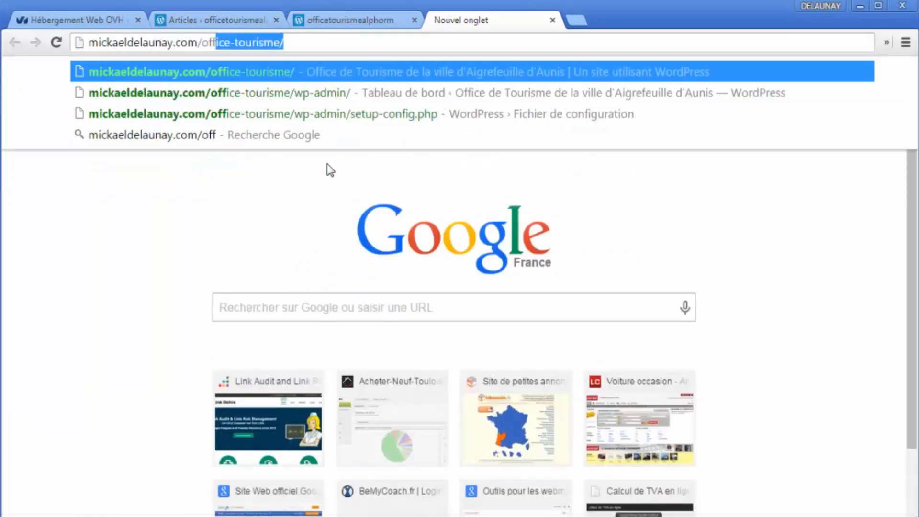
pyautogui.press('Return')
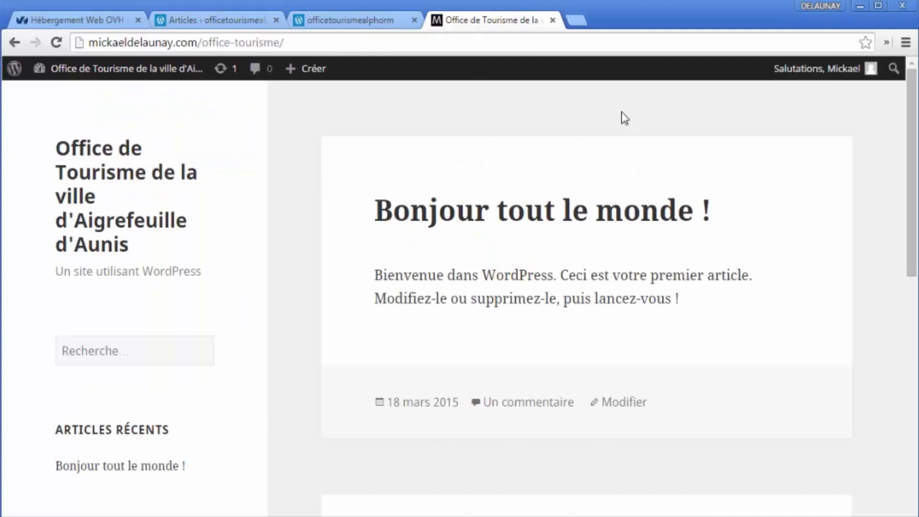
# Step: Compare its address with the wordpress.com blog, then open its wp-admin dashboard
pyautogui.click(352, 19)
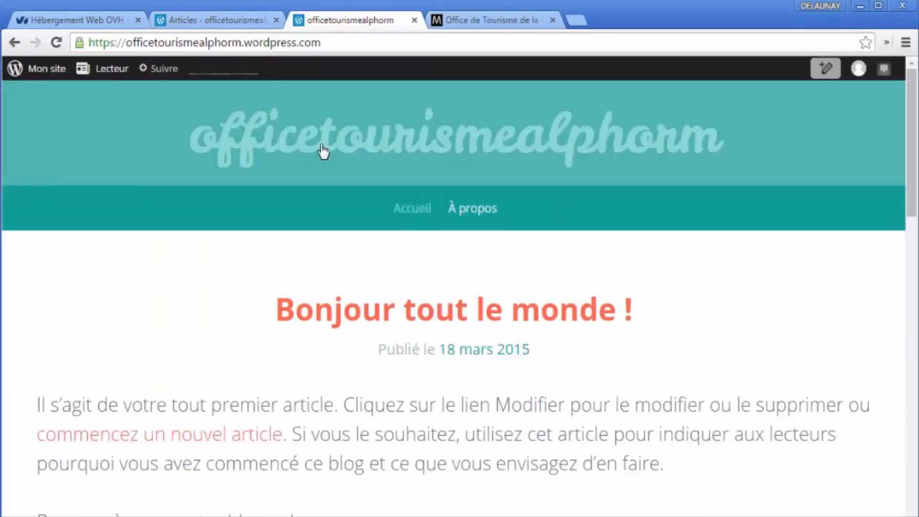
pyautogui.moveTo(244, 43); pyautogui.dragTo(321, 42)
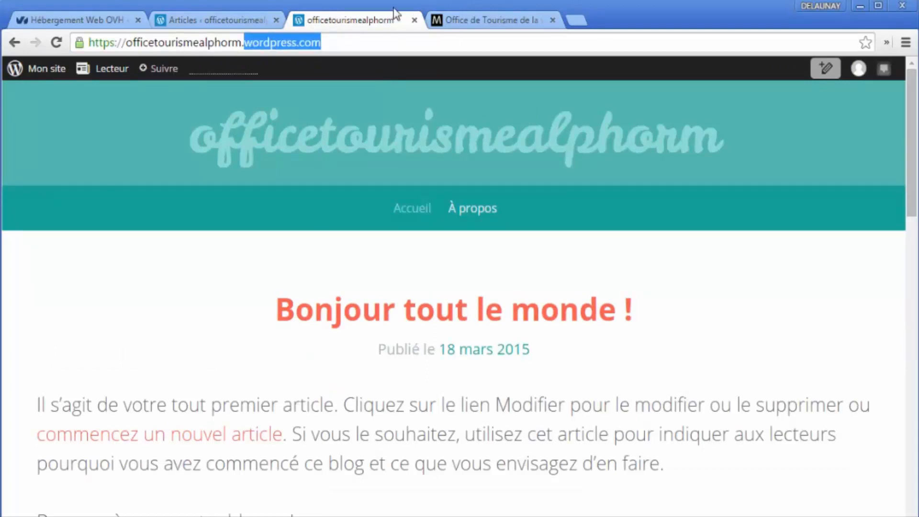
pyautogui.click(464, 21)
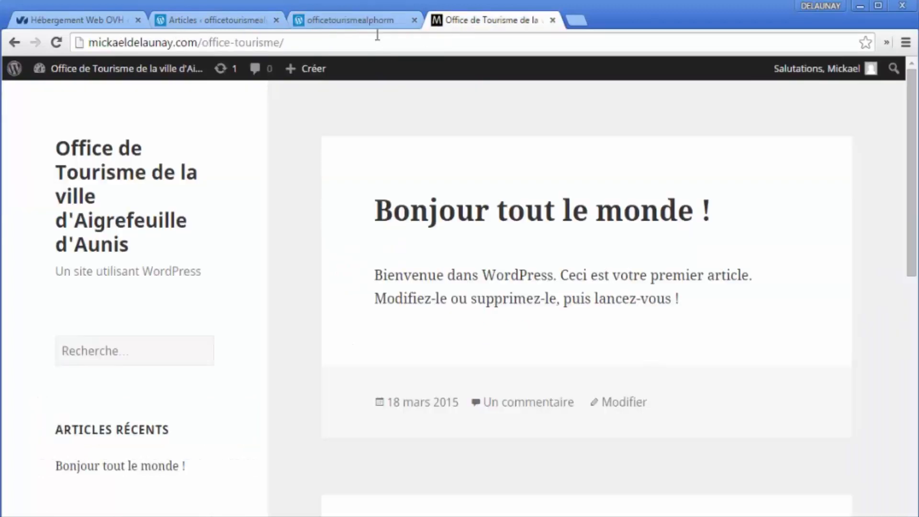
pyautogui.click(396, 36)
pyautogui.write('wp')
pyautogui.press('Down')
pyautogui.press('Return')
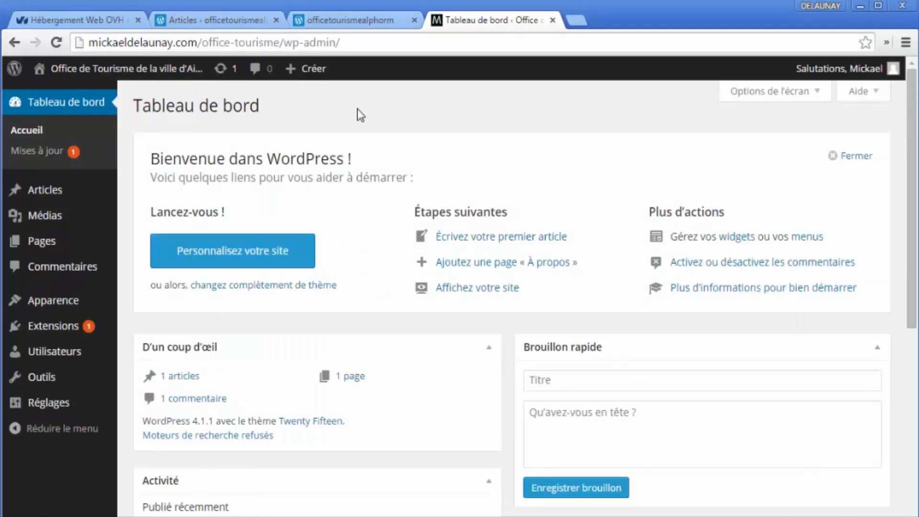
# Step: Return to the officetourismealphorm posts page with the published 'Bonjour tout le monde !' article and browse the Mon site menu
pyautogui.click(263, 20)
pyautogui.scroll(-3, 287, 297)
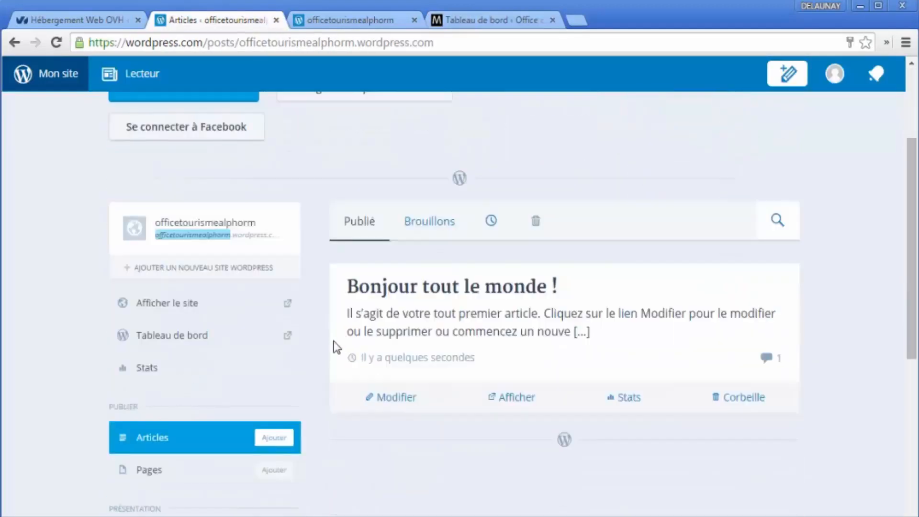
pyautogui.scroll(-6, 246, 431)
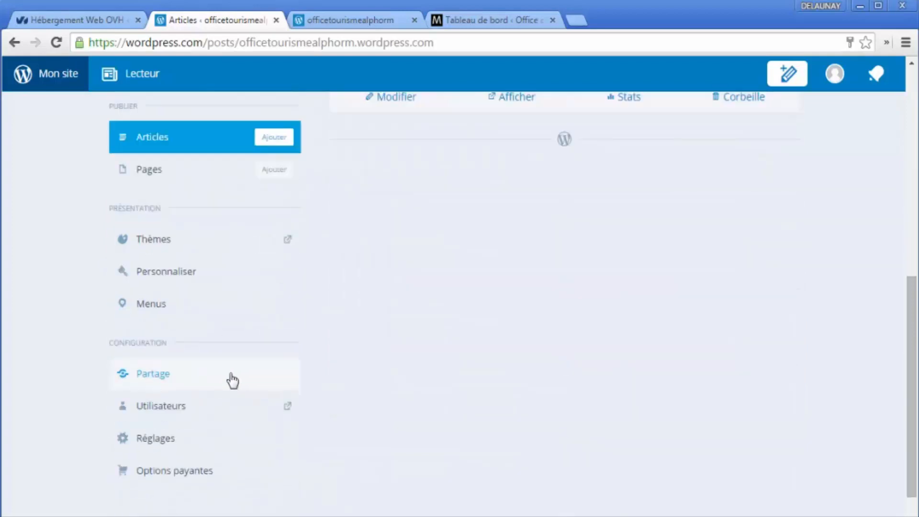
pyautogui.scroll(2, 175, 232)
pyautogui.scroll(-2, 174, 232)
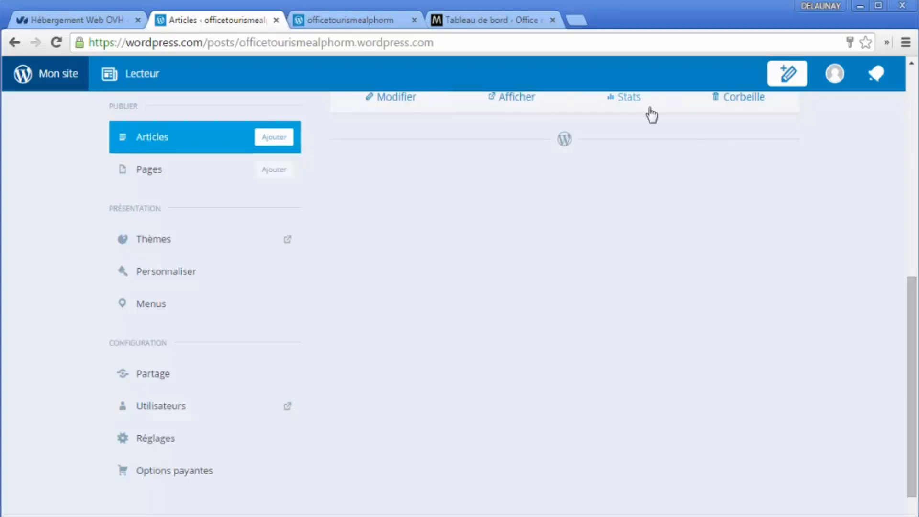
pyautogui.scroll(5, 656, 191)
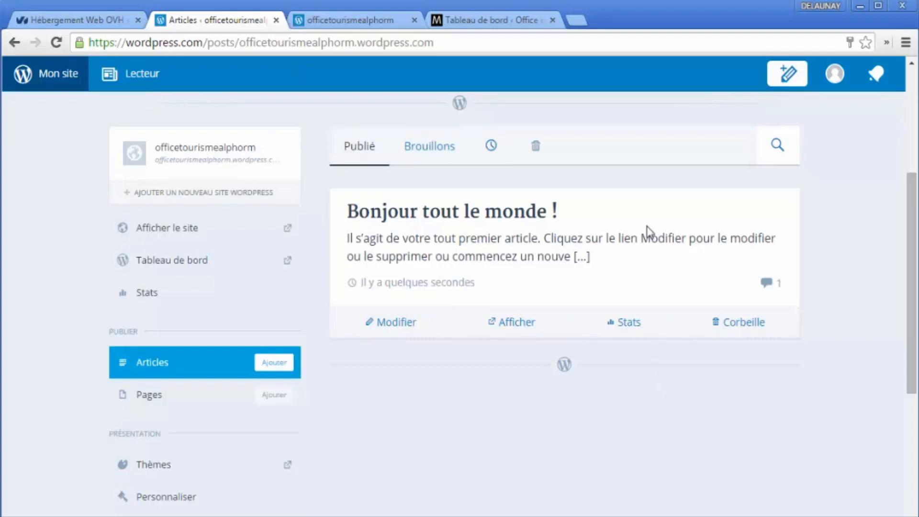
pyautogui.moveTo(647, 227); pyautogui.dragTo(866, 183)
pyautogui.click(867, 183)
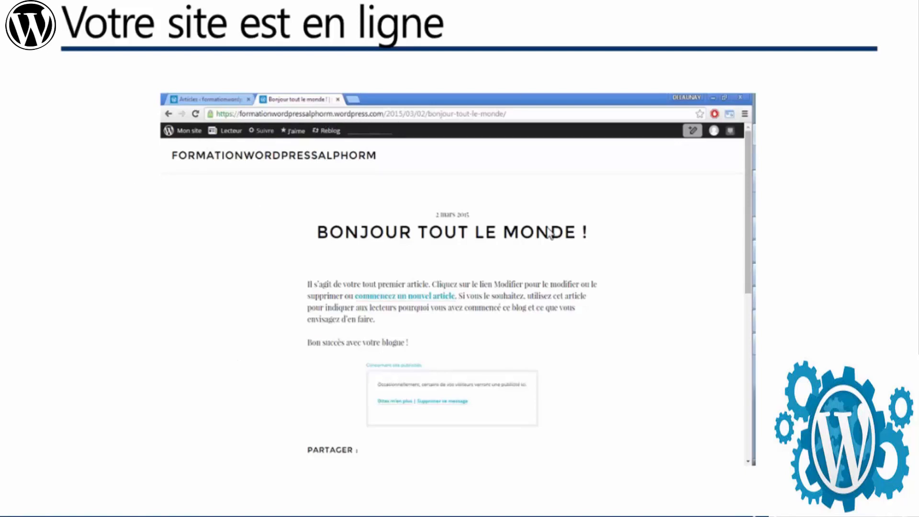
# Step: Advance the slide show to the 'Ce qu'on a couvert' summary slide
pyautogui.click(515, 211)
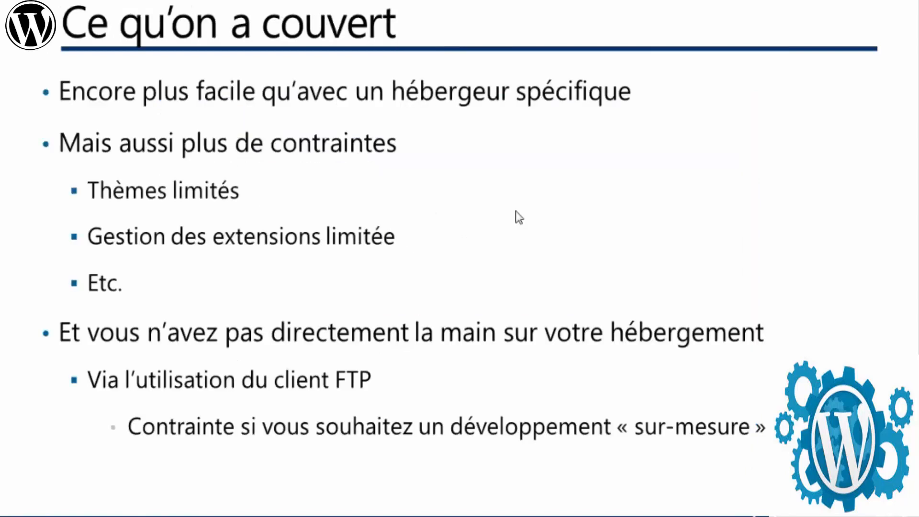